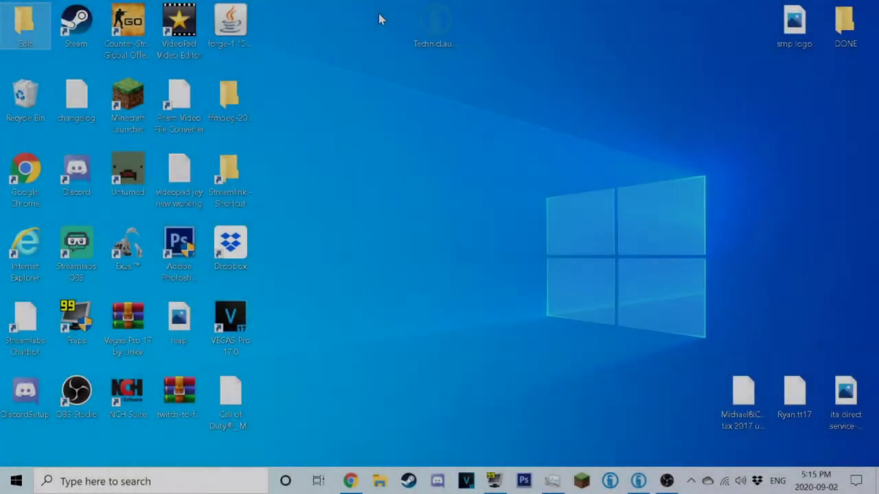
# - Close the Technic Launcher window, then close the OfficiallyLethal YouTube tab in Chrome
pyautogui.click(646, 481)
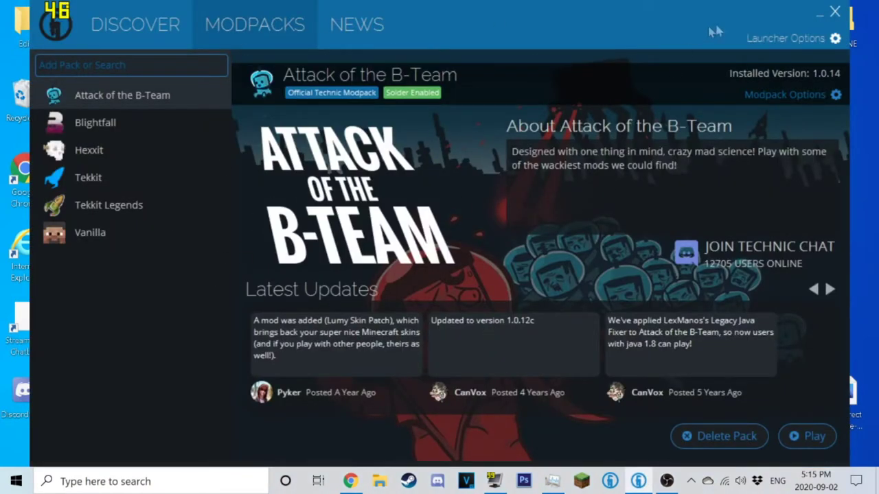
pyautogui.click(821, 15)
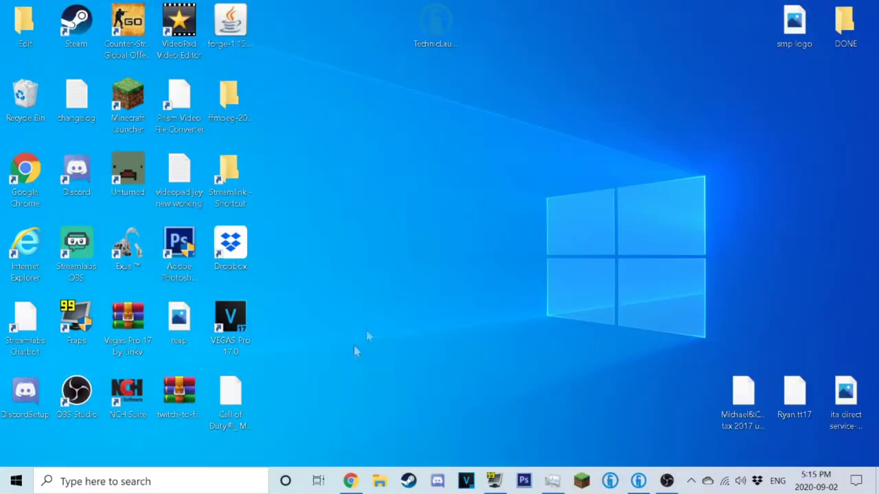
pyautogui.click(361, 484)
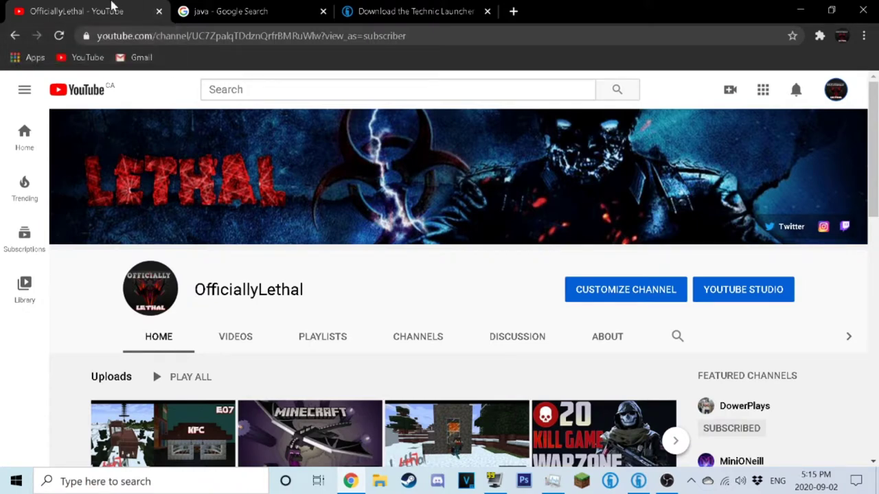
pyautogui.click(159, 12)
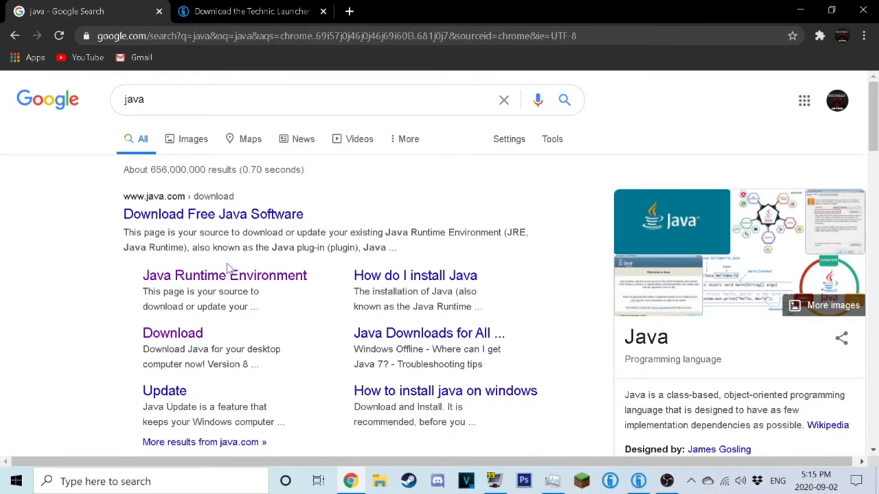
# - Browse java.com's Windows download page and 'See all Java downloads' list, then close that tab
pyautogui.click(185, 336)
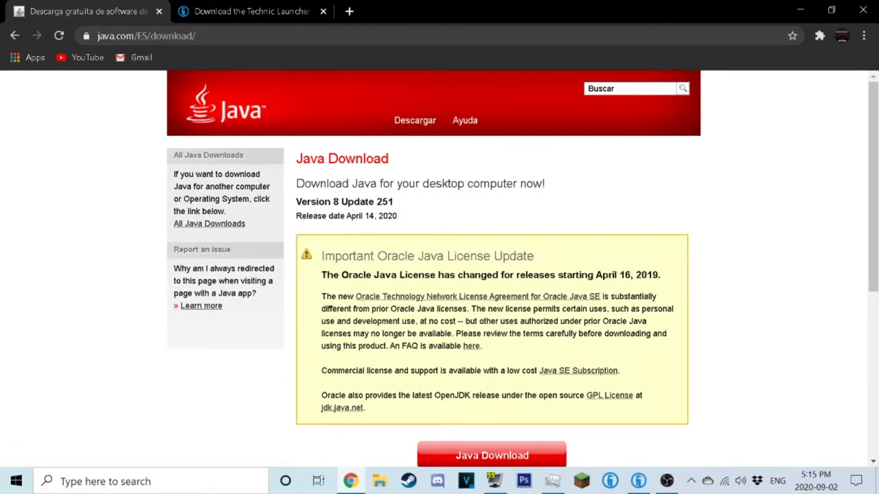
pyautogui.scroll(-3, 481, 274)
pyautogui.click(481, 255)
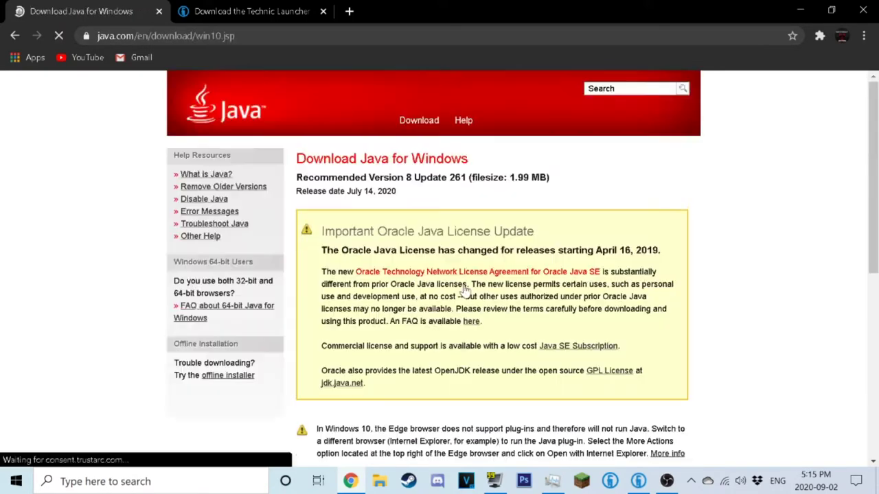
pyautogui.scroll(-5, 464, 291)
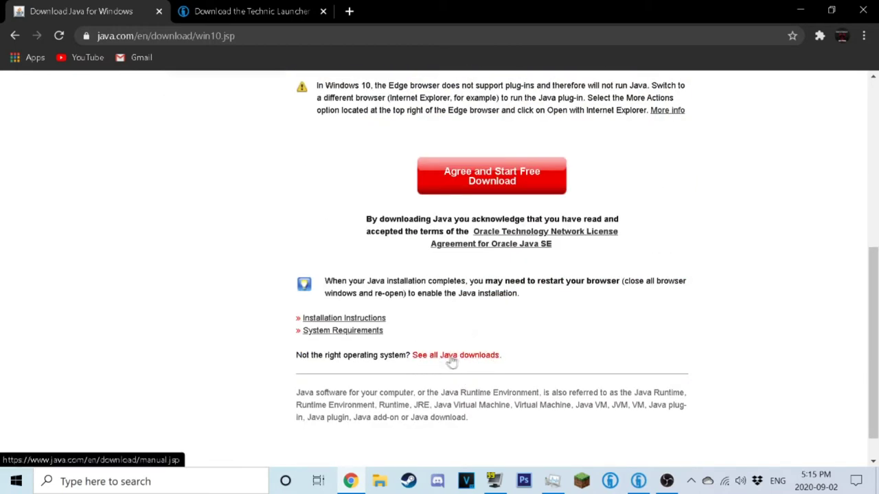
pyautogui.click(453, 360)
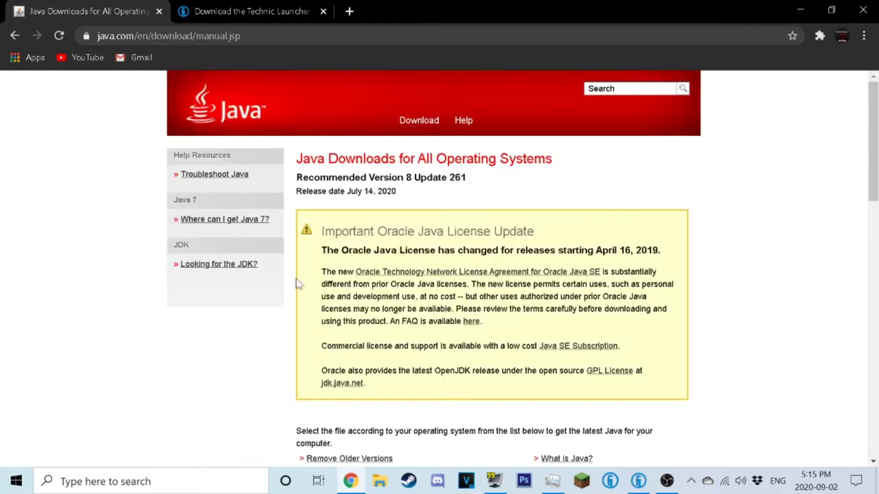
pyautogui.scroll(-2, 323, 281)
pyautogui.scroll(-2, 336, 282)
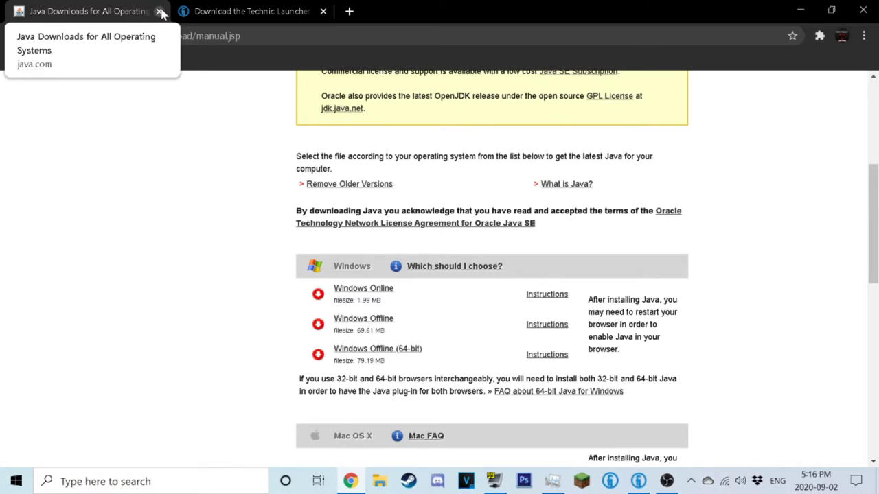
pyautogui.click(160, 12)
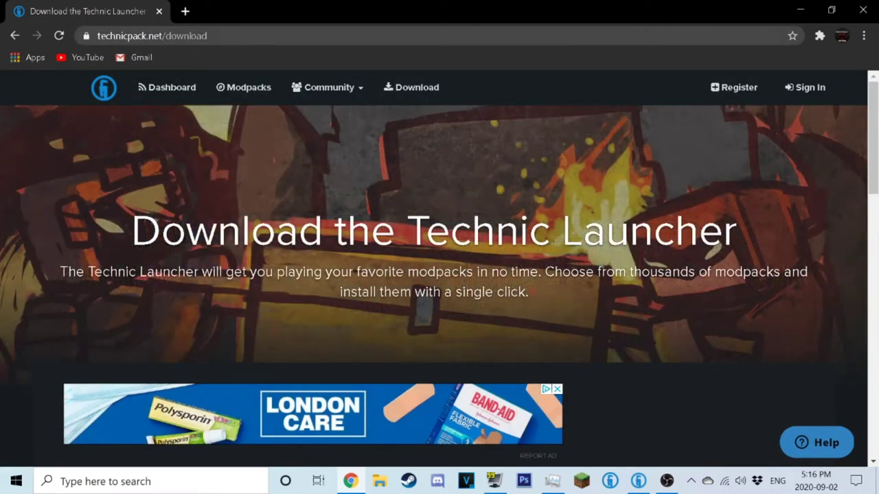
# - Select the technicpack.net address and scroll to the Windows, Mac OSX and Linux download buttons
pyautogui.moveTo(207, 35); pyautogui.dragTo(95, 36)
pyautogui.click(261, 36)
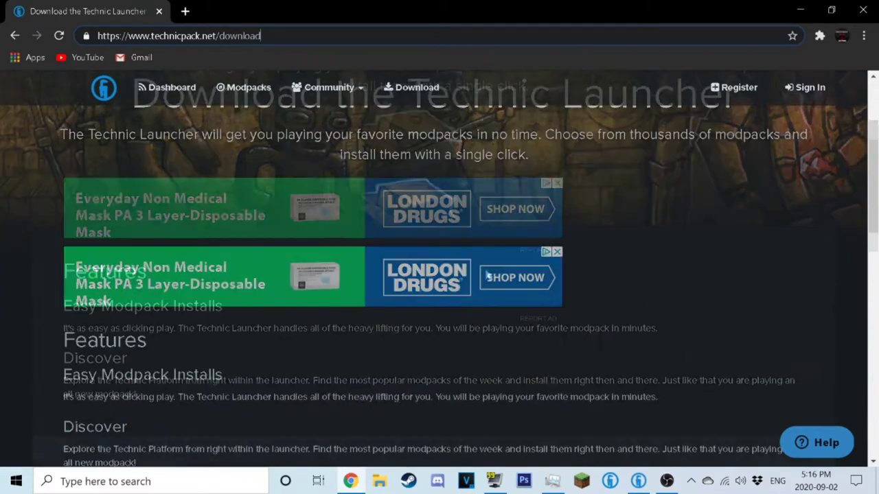
pyautogui.scroll(-3, 439, 256)
pyautogui.scroll(-10, 440, 256)
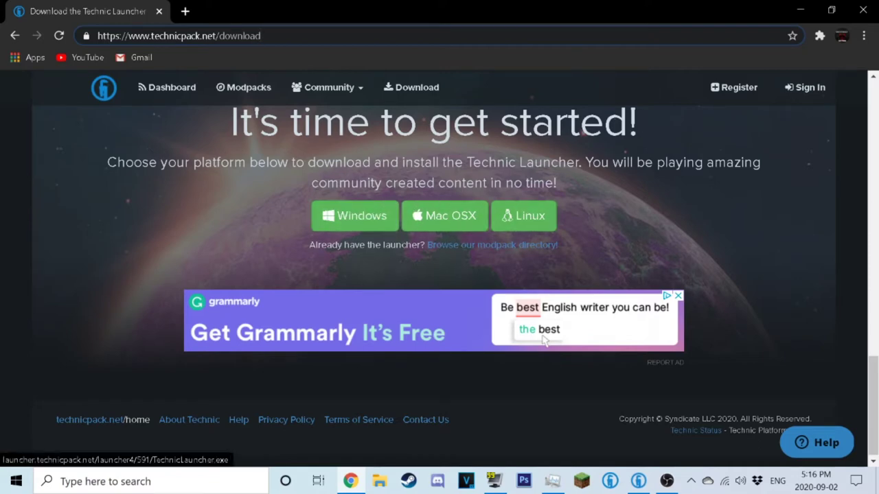
# - Drag the TechnicLauncher shortcut lower on the desktop, box-select it and cut it with Ctrl+X
pyautogui.click(863, 10)
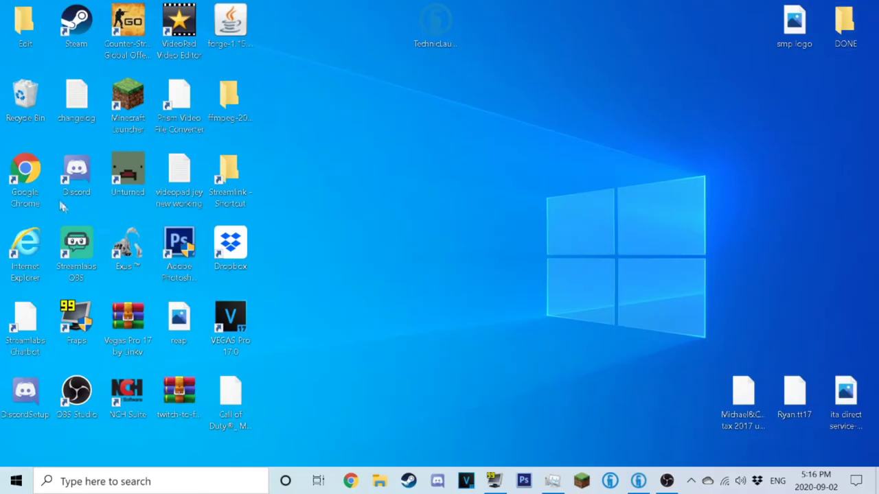
pyautogui.moveTo(439, 35)
pyautogui.mouseDown()
pyautogui.moveTo(428, 138)
pyautogui.moveTo(431, 124)
pyautogui.mouseUp()
pyautogui.moveTo(366, 33)
pyautogui.mouseDown()
pyautogui.moveTo(534, 177)
pyautogui.moveTo(530, 171)
pyautogui.mouseUp()
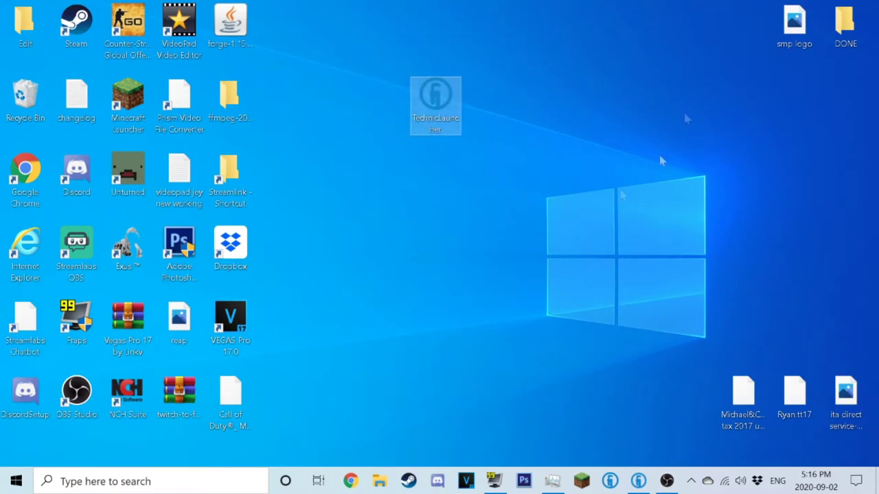
pyautogui.hotkey('ctrl', 'x')
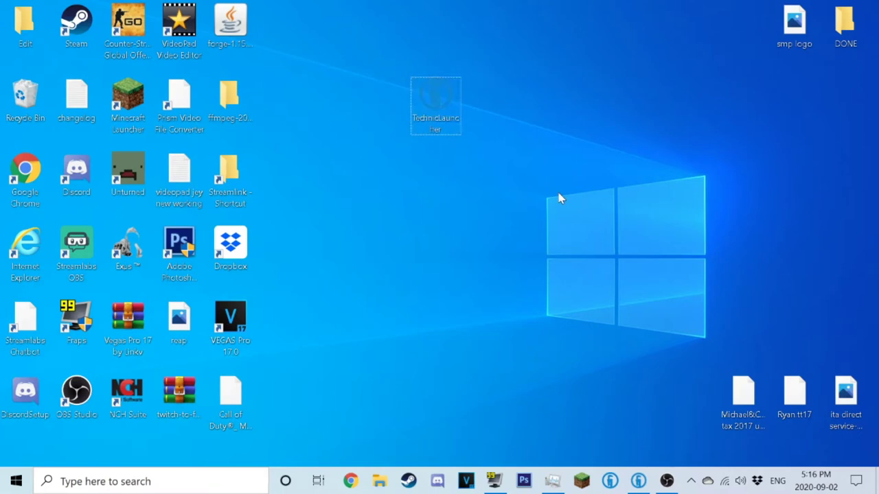
# - Reopen Technic Launcher, glance at Discover, then view and close Attack of the B-Team's Modpack Options
pyautogui.click(639, 484)
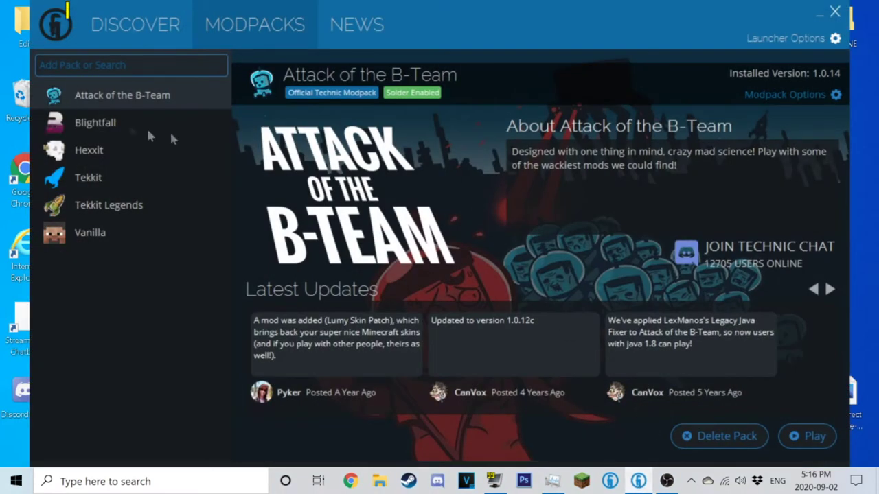
pyautogui.click(152, 24)
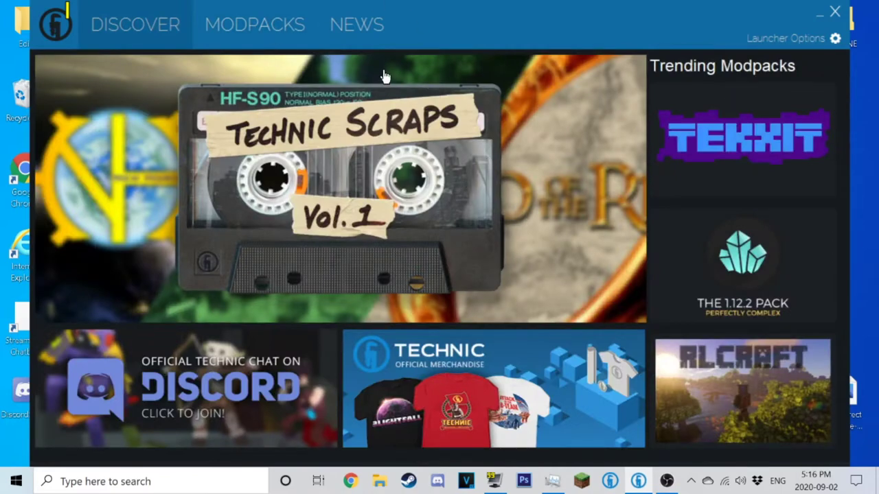
pyautogui.click(261, 25)
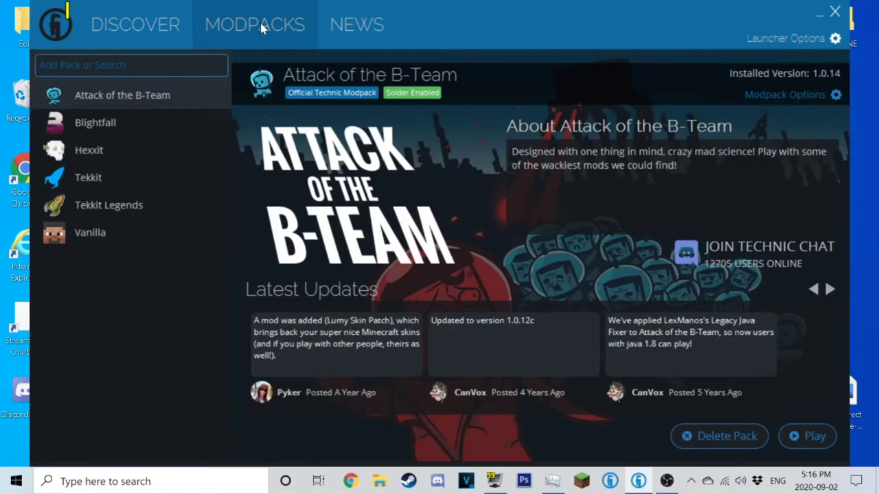
pyautogui.click(798, 95)
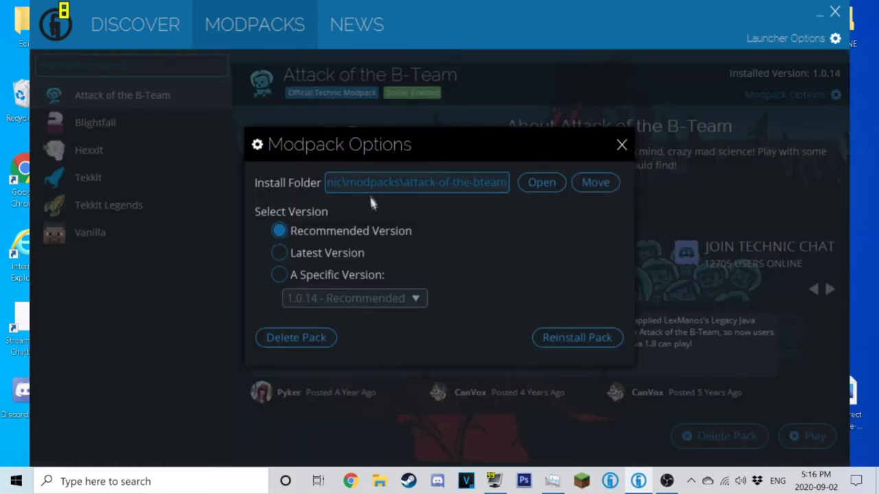
pyautogui.click(620, 145)
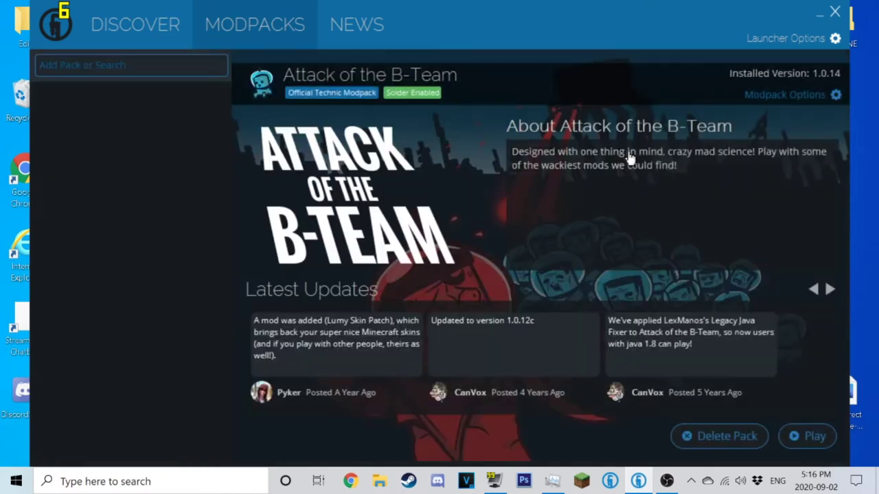
# - Keep Java memory at 5 GB in Launcher Options, then launch Attack of the B-Team
pyautogui.click(786, 39)
pyautogui.click(306, 118)
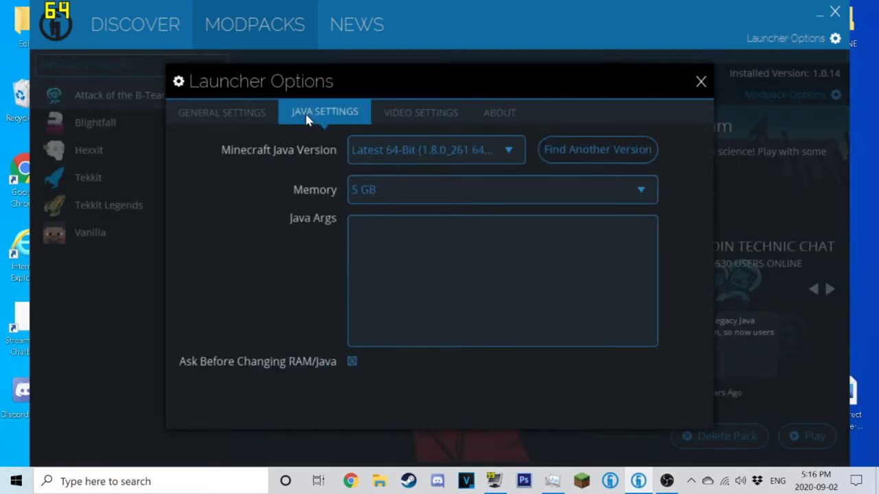
pyautogui.click(393, 187)
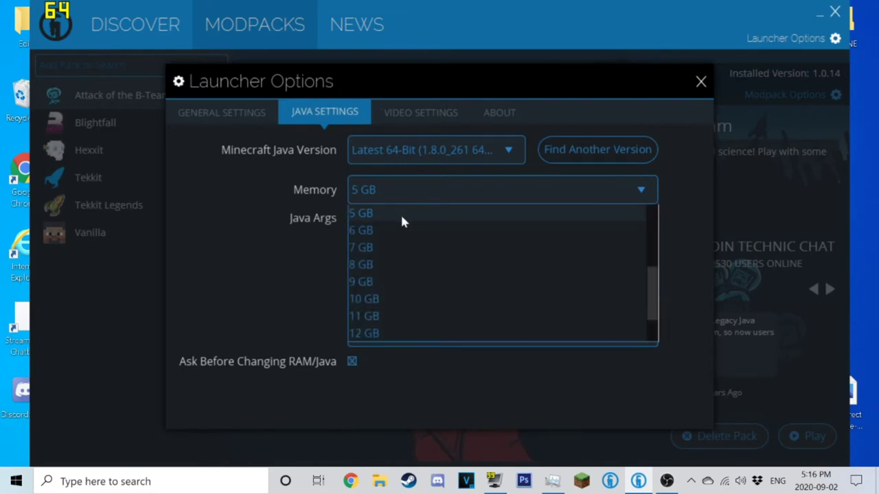
pyautogui.scroll(-1, 374, 299)
pyautogui.scroll(2, 379, 295)
pyautogui.scroll(2, 379, 290)
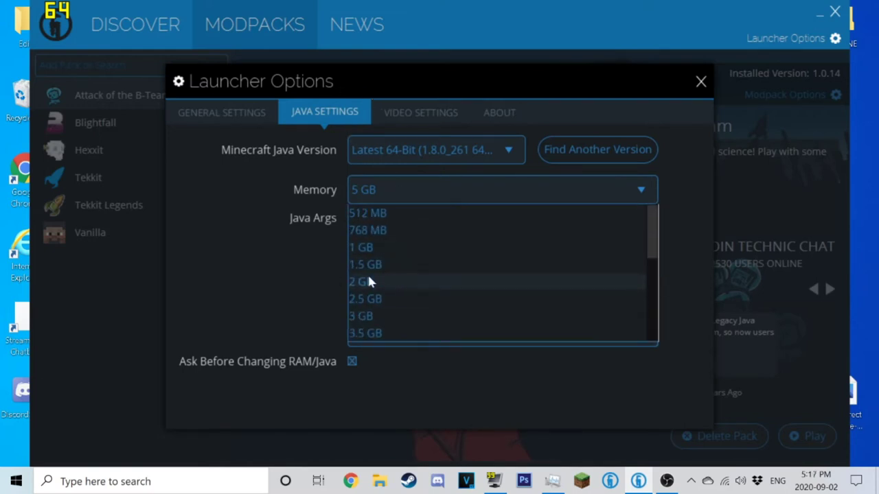
pyautogui.scroll(-1, 380, 291)
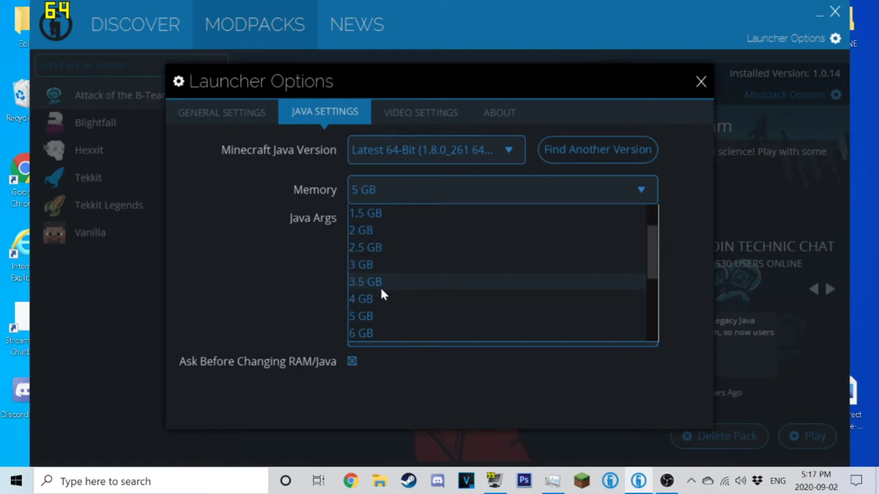
pyautogui.scroll(-1, 382, 294)
pyautogui.click(711, 187)
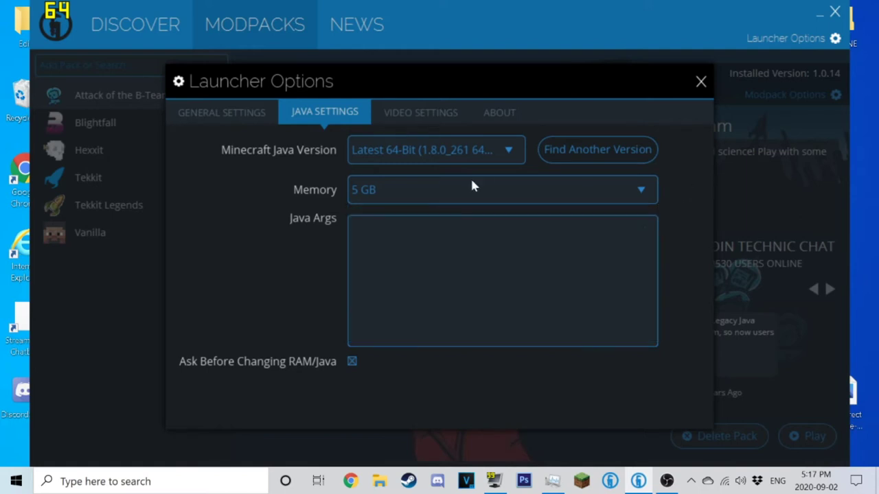
pyautogui.click(700, 83)
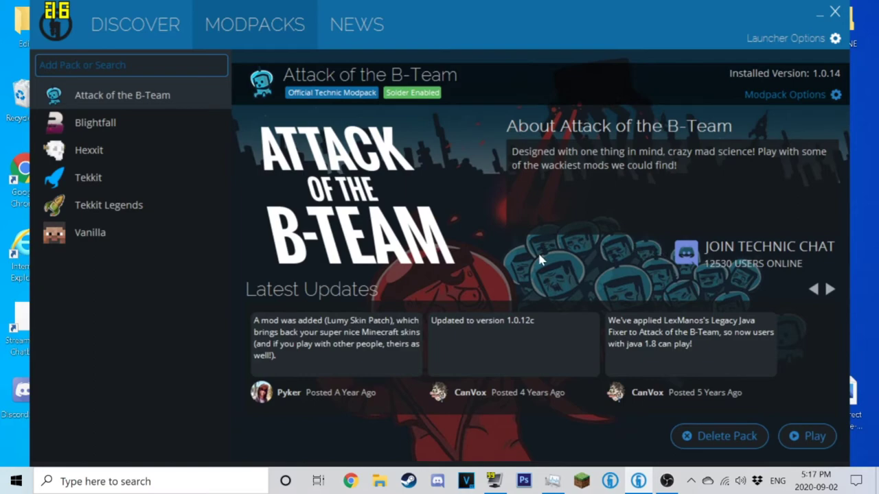
pyautogui.click(823, 435)
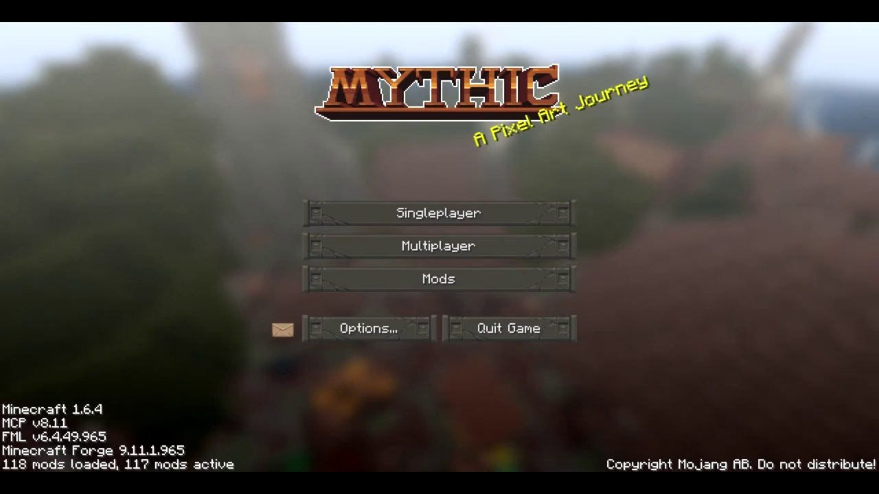
# - Scroll through the Mod List from the title screen, then return to the main menu
pyautogui.click(438, 279)
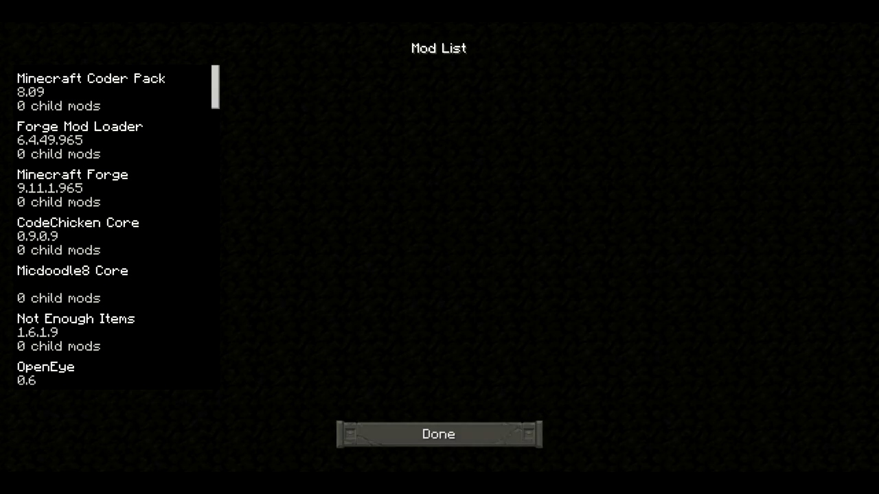
pyautogui.scroll(-20, 114, 226)
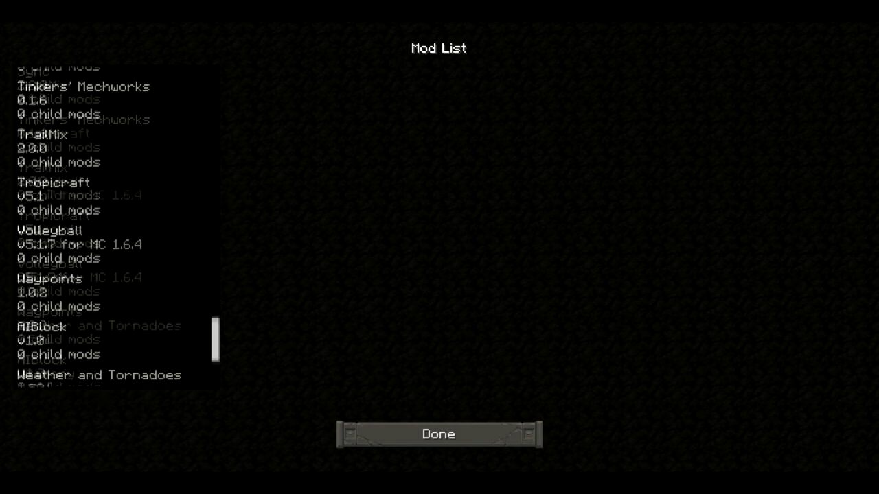
pyautogui.scroll(-5, 113, 226)
pyautogui.scroll(20, 113, 227)
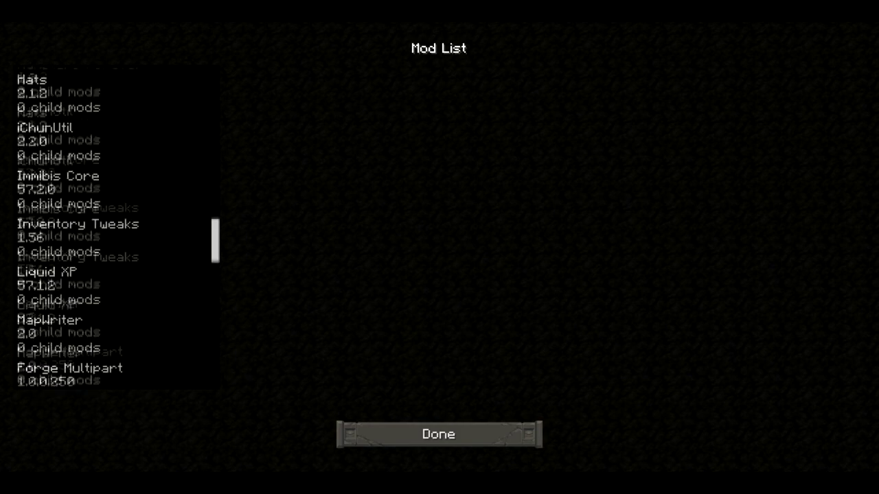
pyautogui.scroll(5, 114, 227)
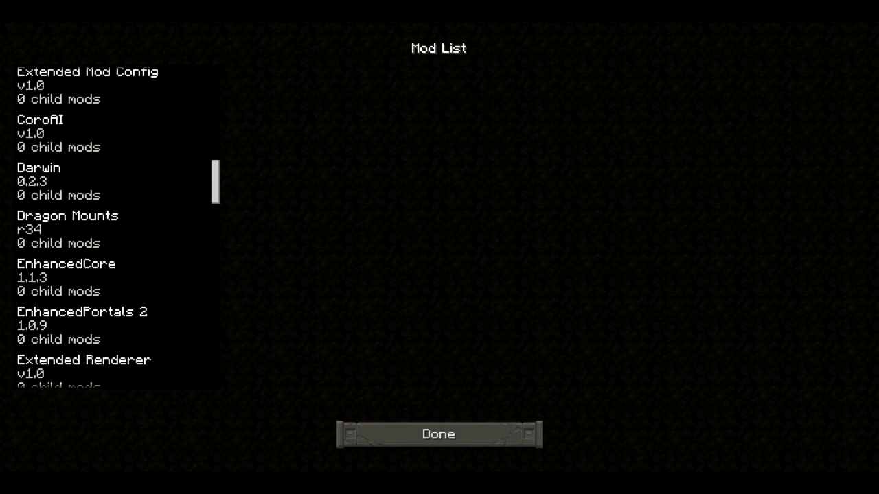
pyautogui.click(439, 433)
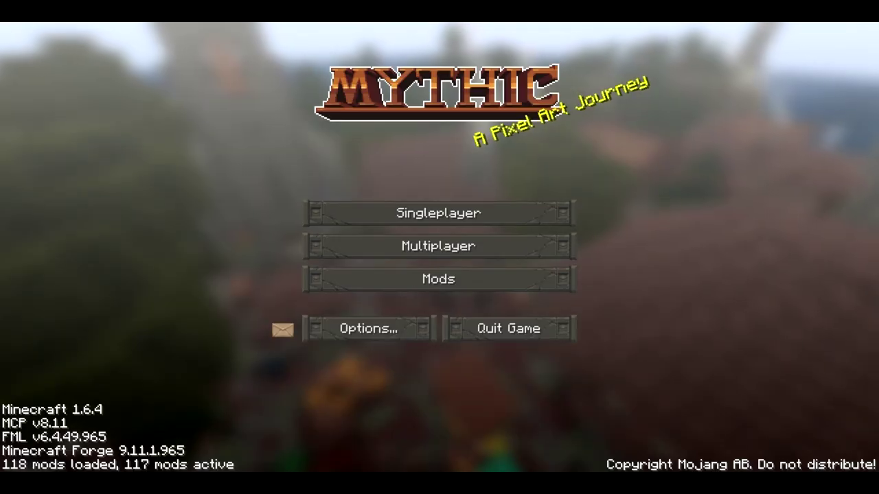
# - Add a server named Smp with the pasted address and Hide Address set to Yes, then join it
pyautogui.click(437, 245)
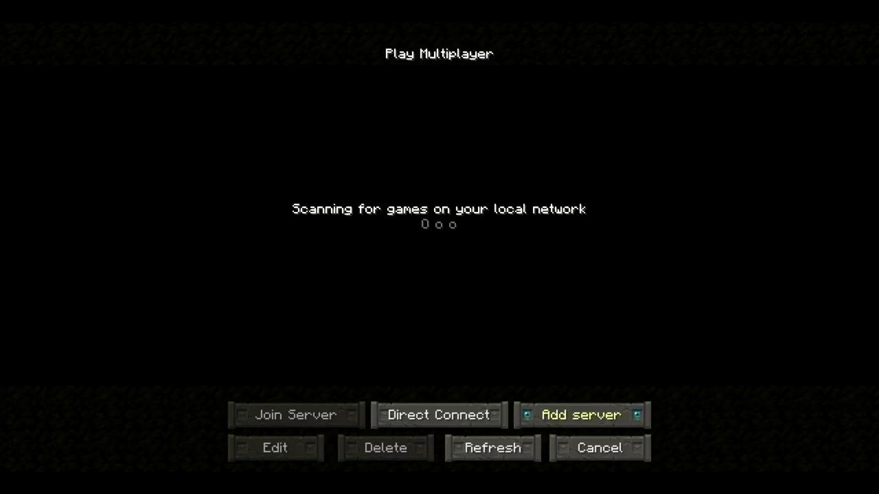
pyautogui.click(581, 415)
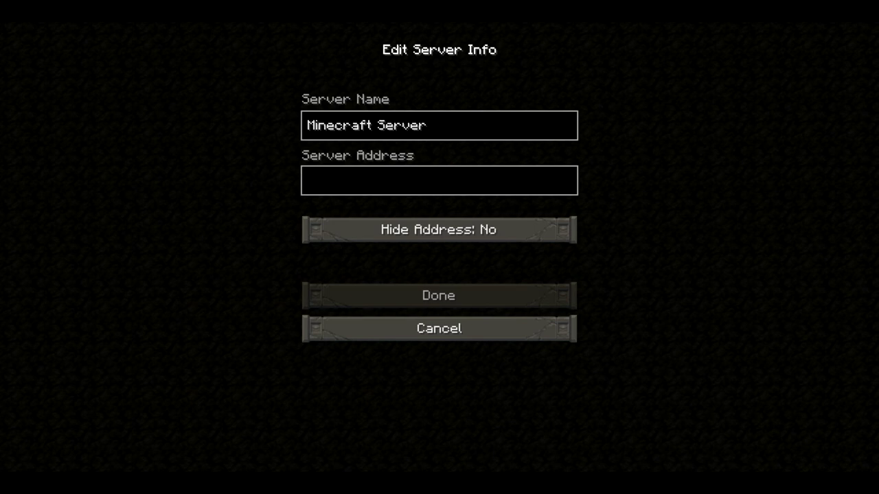
pyautogui.press('BackSpace')
pyautogui.press('BackSpace')
pyautogui.press('BackSpace')
pyautogui.write('Smp')
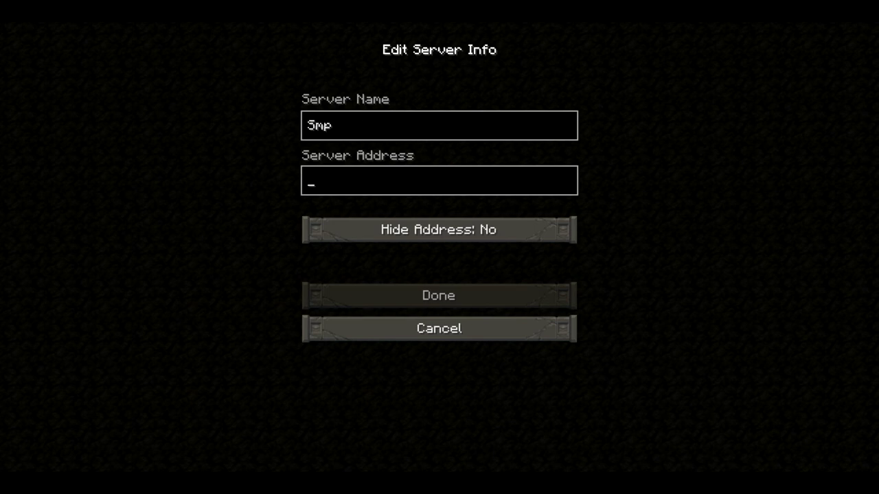
pyautogui.hotkey('ctrl', 'v')
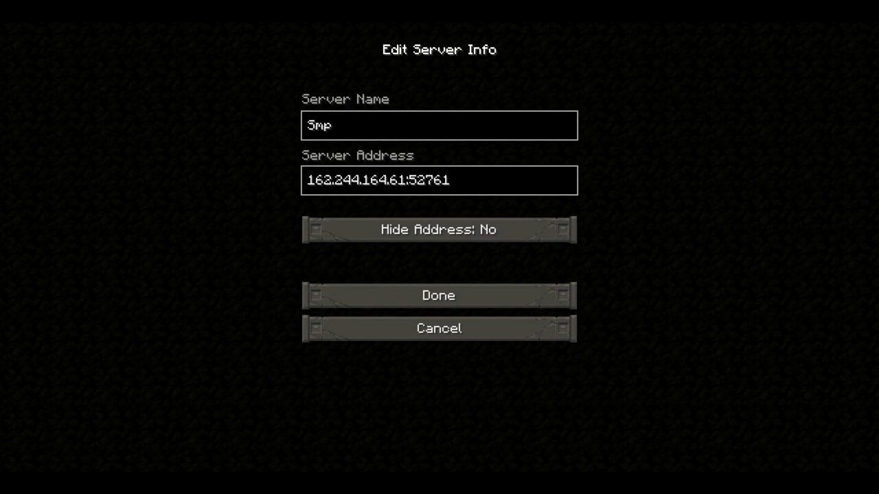
pyautogui.click(440, 229)
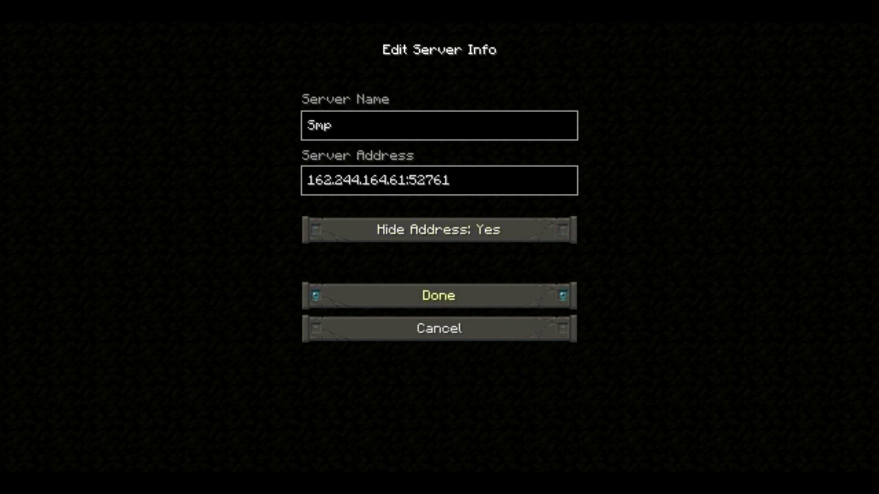
pyautogui.click(439, 295)
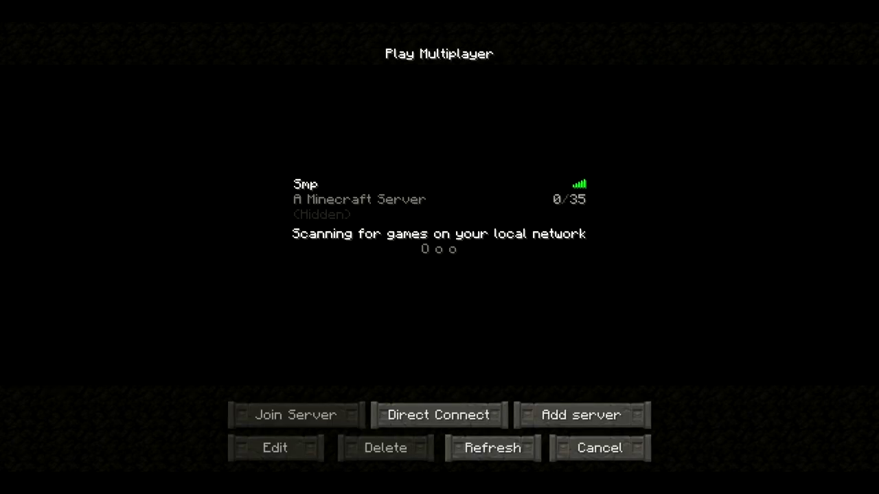
pyautogui.doubleClick(440, 200)
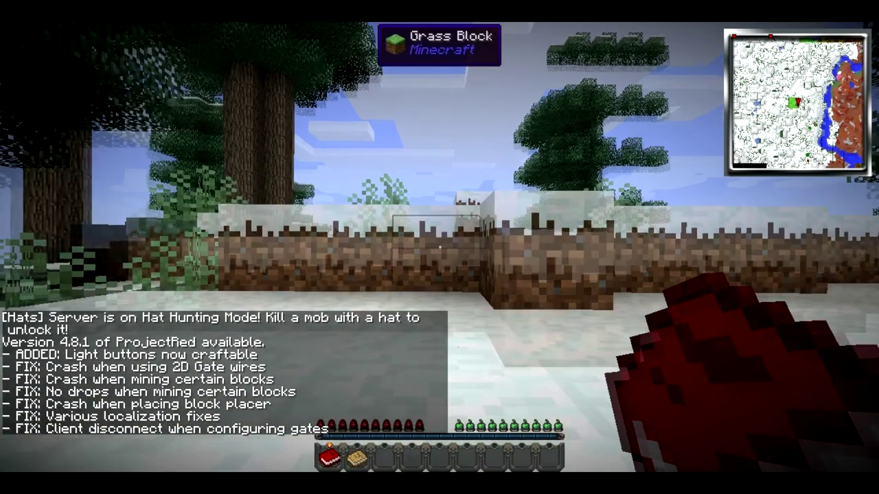
# - Step back from the dirt wall and walk forward through the snowy spruce forest on Smp
pyautogui.press('s')
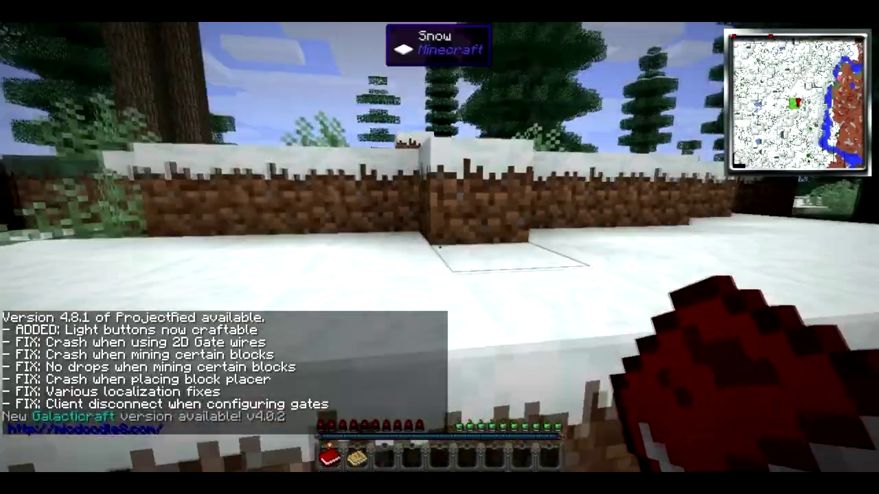
pyautogui.moveTo(439, 247)
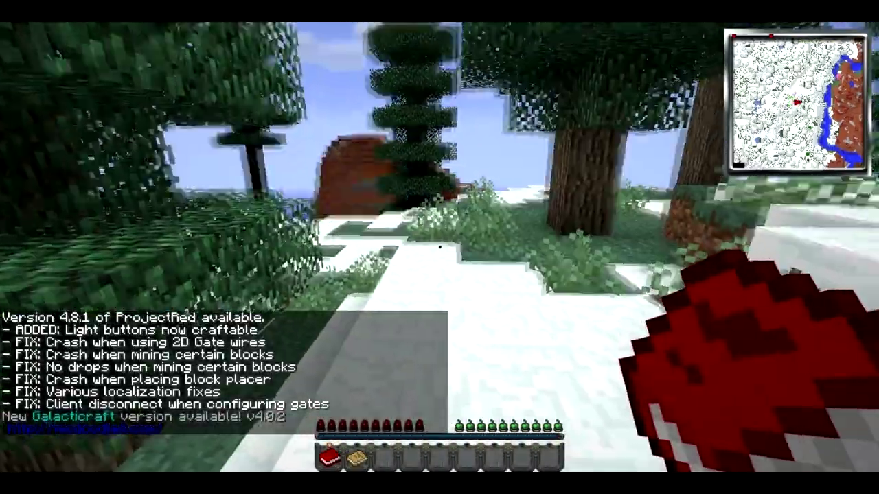
pyautogui.press('w')
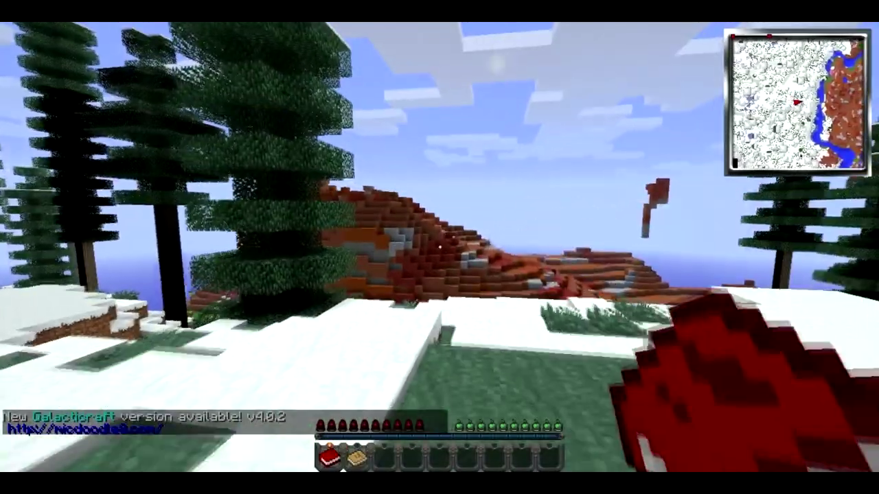
pyautogui.click(440, 247)
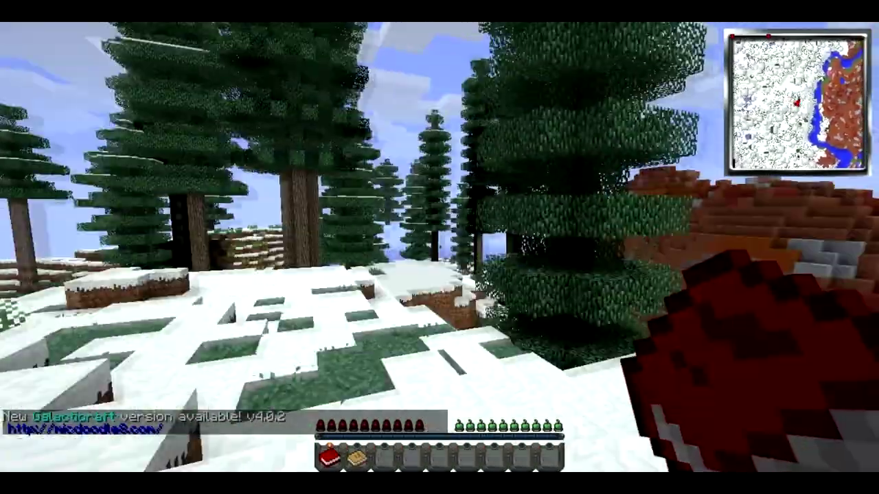
pyautogui.press('w')
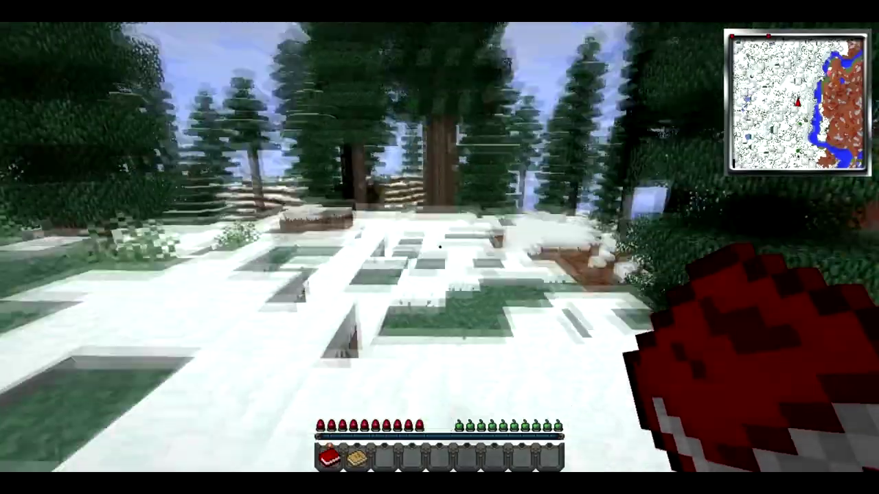
pyautogui.press('w')
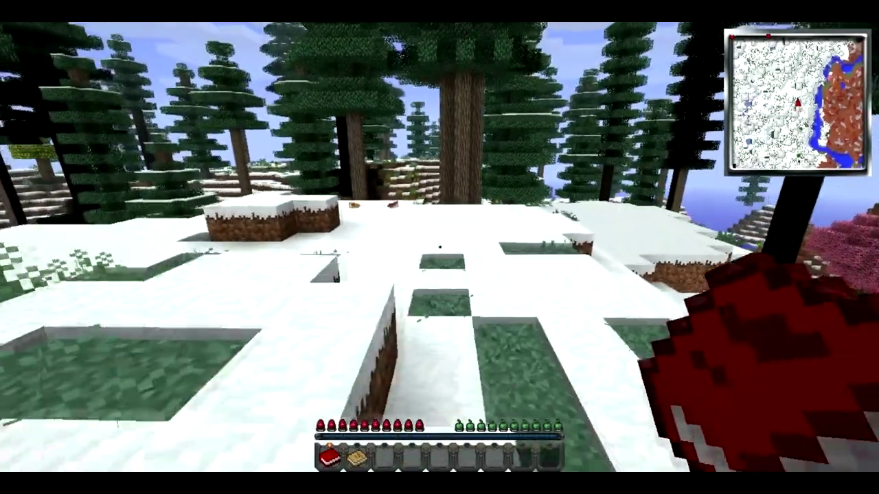
pyautogui.press('w')
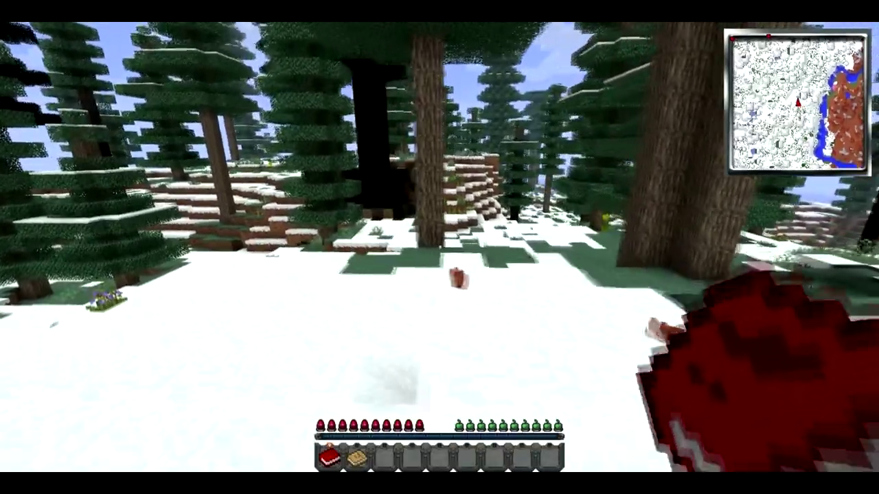
pyautogui.press('w')
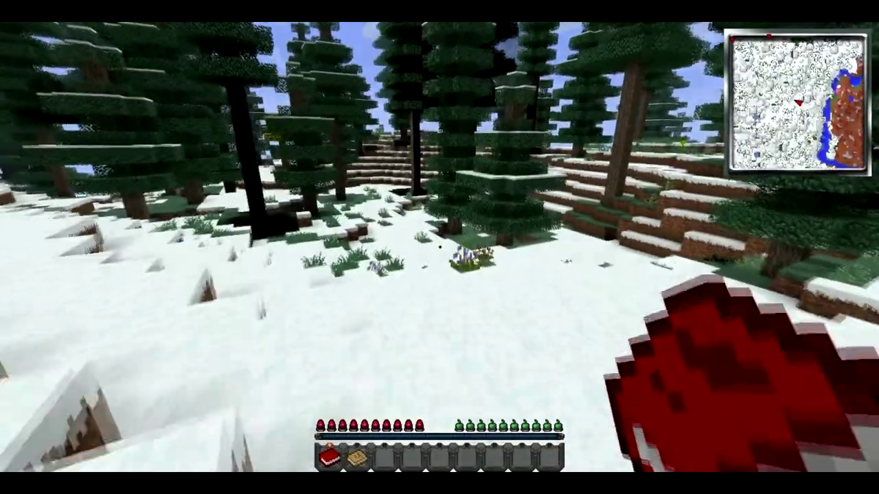
pyautogui.press('w')
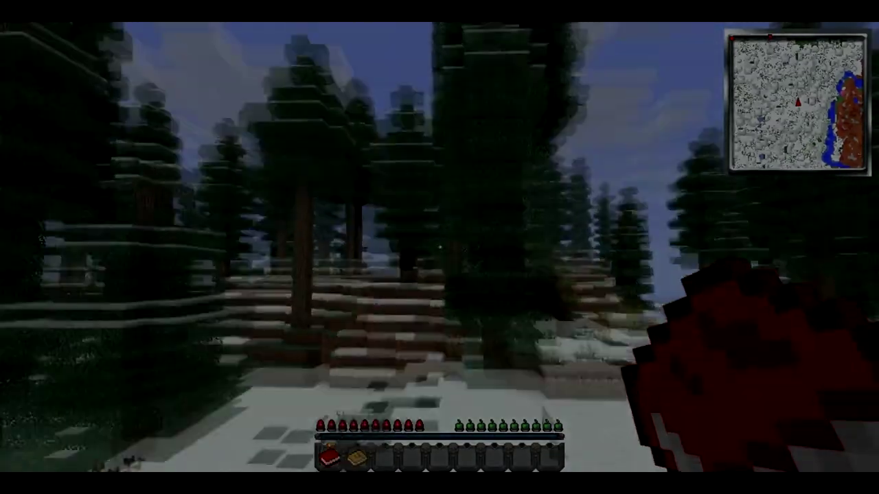